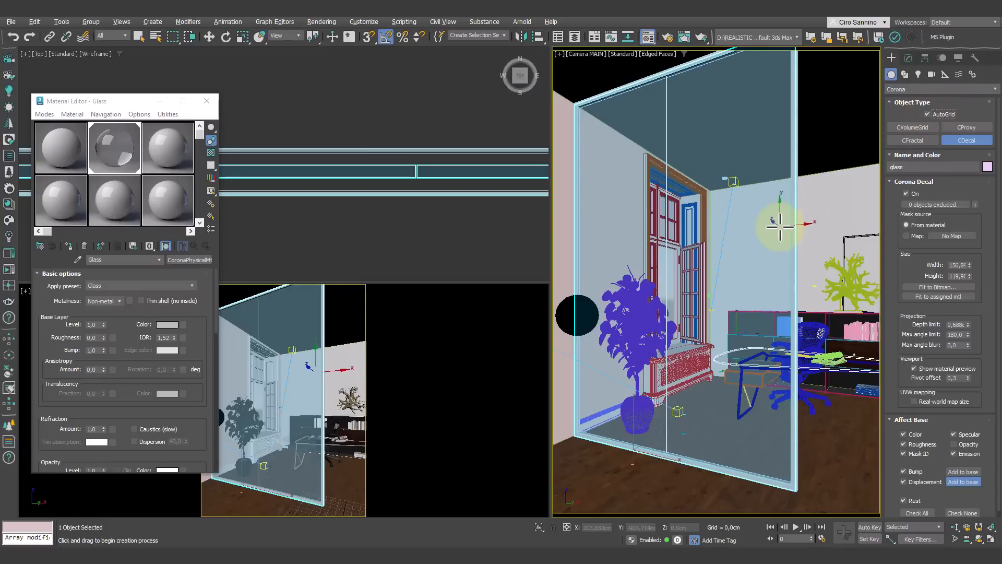
Step: Create a Corona Decal on the glass panel, about 285 cm wide and 105 cm high, with a depth limit of about 2.9 cm
left_click_drag(757, 253, 598, 340)
scroll(459, 171, "up", 5)
middle_click_drag(459, 170, 391, 170)
left_click_drag(968, 324, 962, 381)
left_click_drag(970, 265, 970, 236)
Step: Move the decal sideways along the glass panel and shift it in the top view so it intersects the glass pane
left_click(209, 36)
left_click_drag(712, 297, 694, 299)
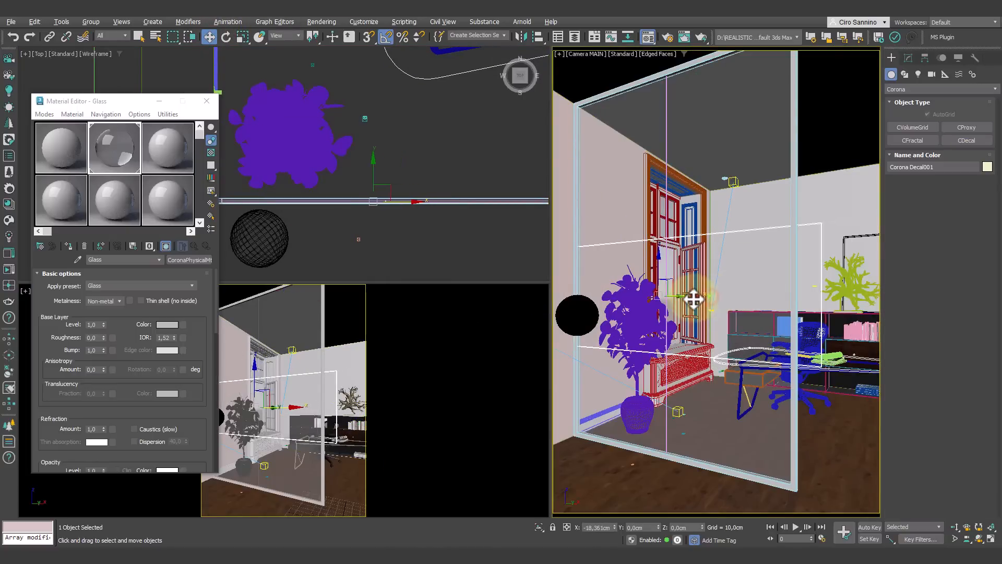
scroll(426, 206, "up", 4)
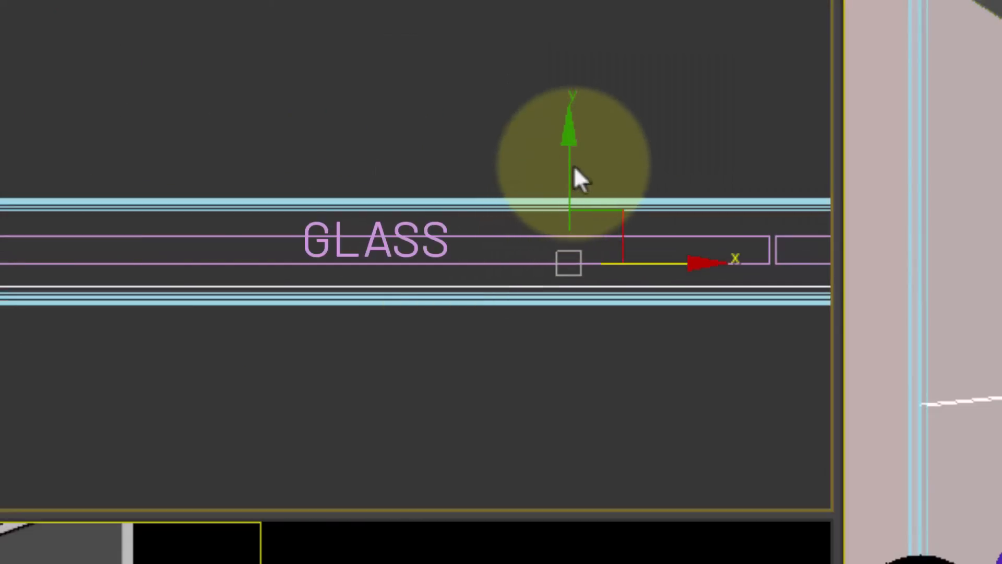
left_click_drag(564, 152, 577, 194)
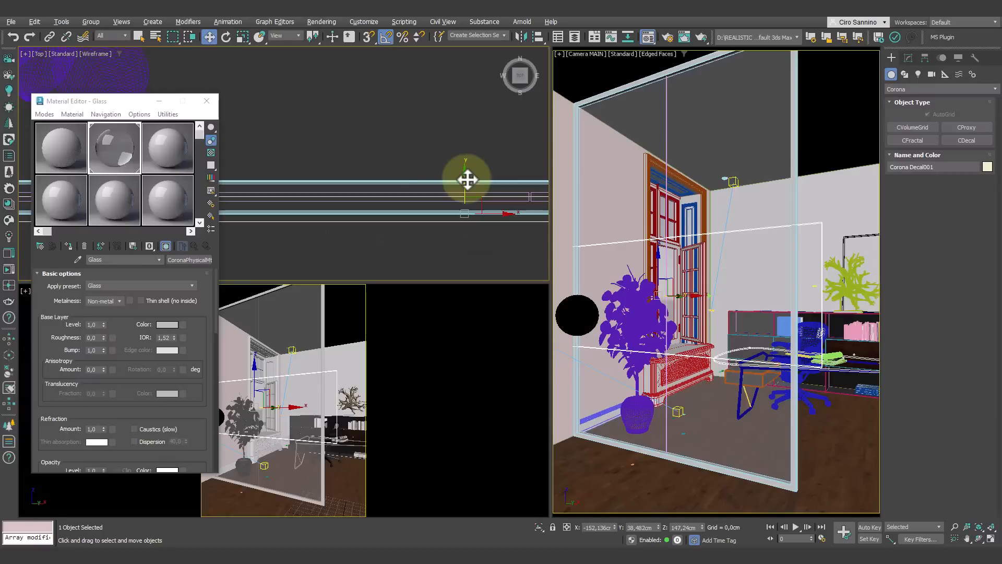
Step: Create a CoronaPhysicalMtl named Frosted with the Glass frosted preset and assign it to the decal
left_click(170, 146)
left_click(196, 259)
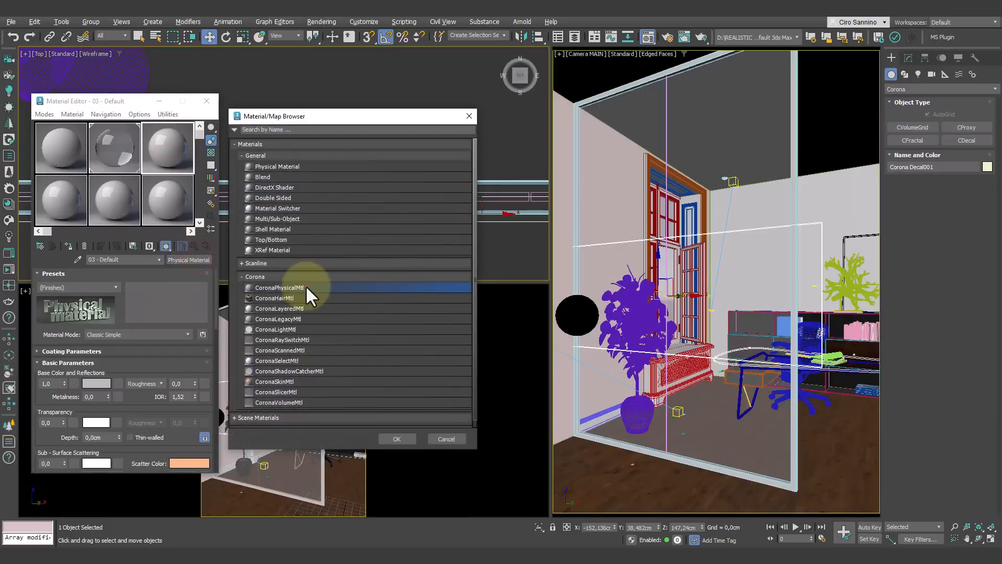
double_click(305, 287)
left_click_drag(135, 260, 89, 261)
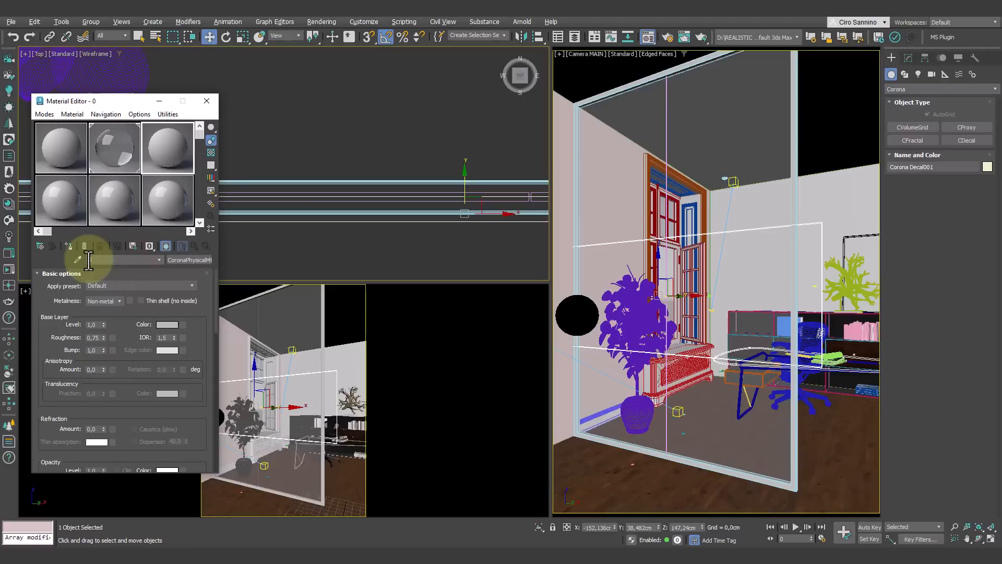
left_click(144, 285)
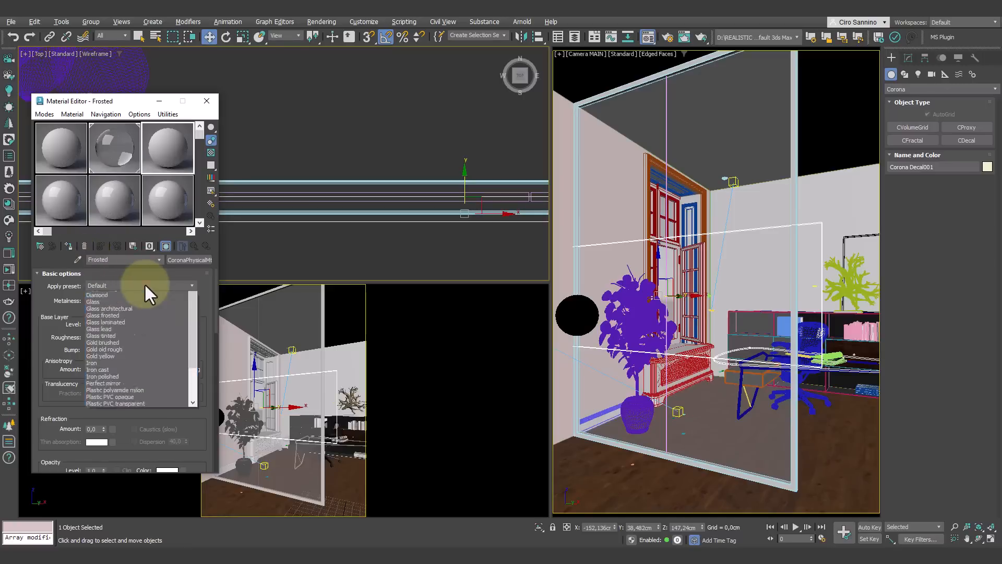
left_click(117, 403)
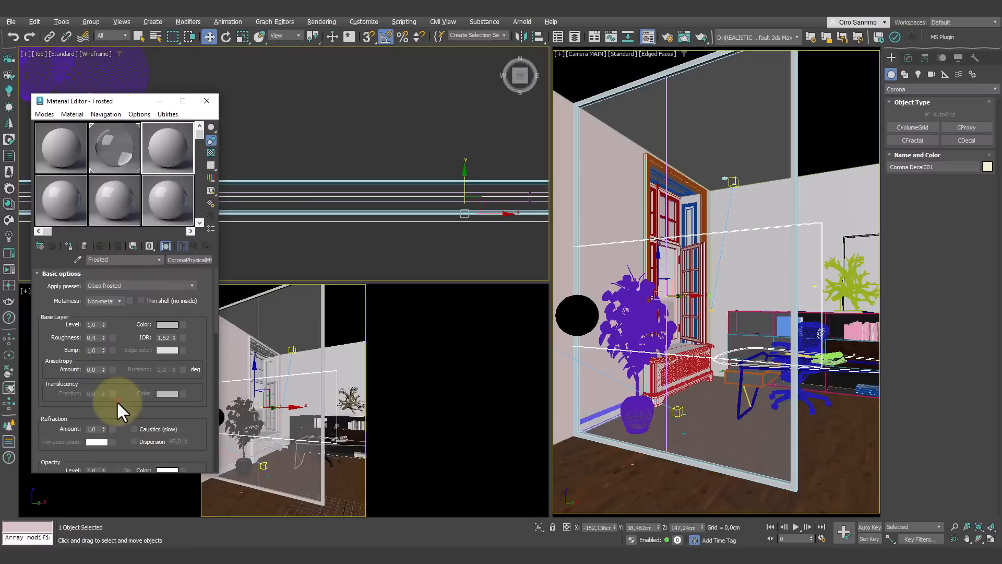
left_click(70, 245)
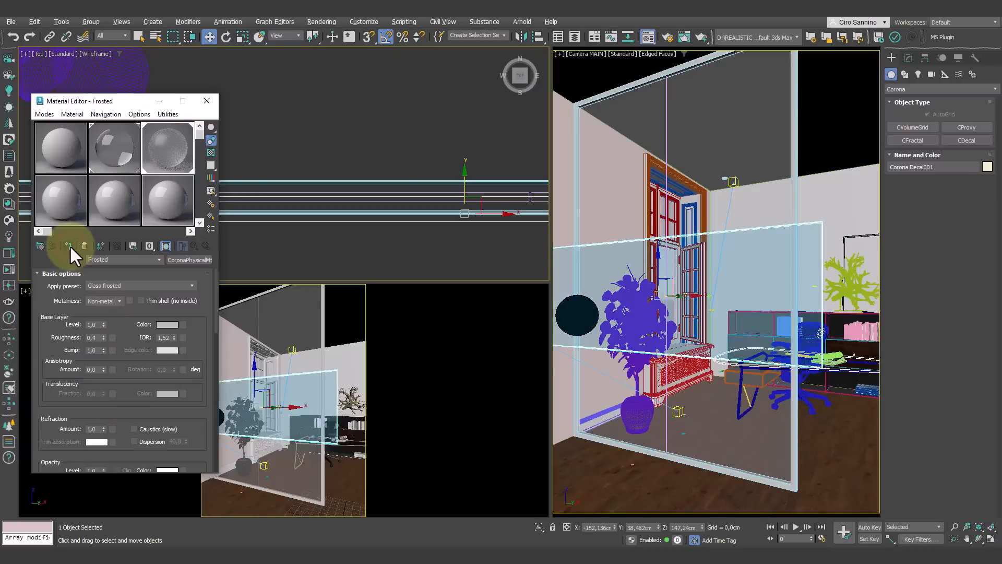
Step: Start interactive rendering of the camera view and increase the decal's height to about 189 cm
right_click(610, 159)
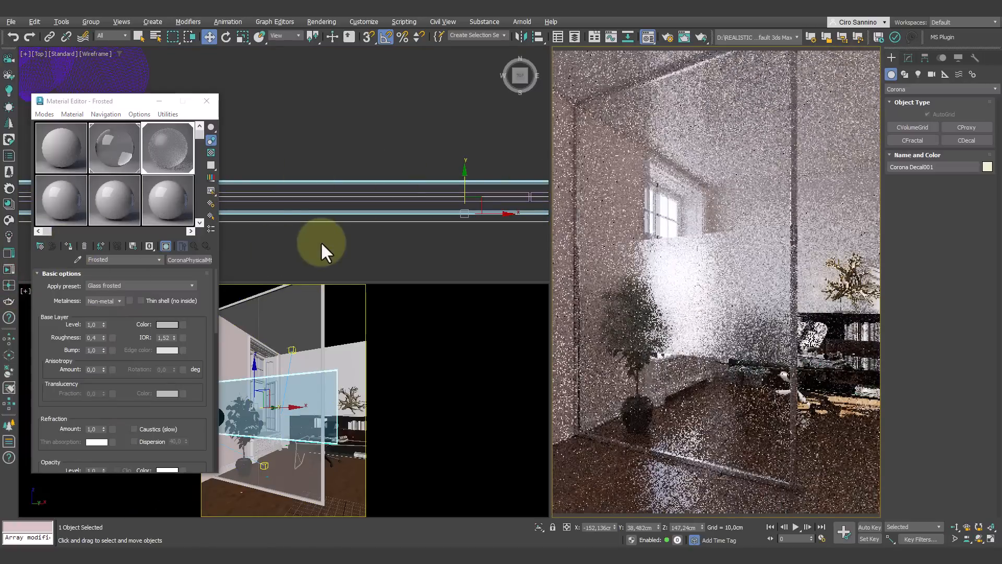
left_click(909, 57)
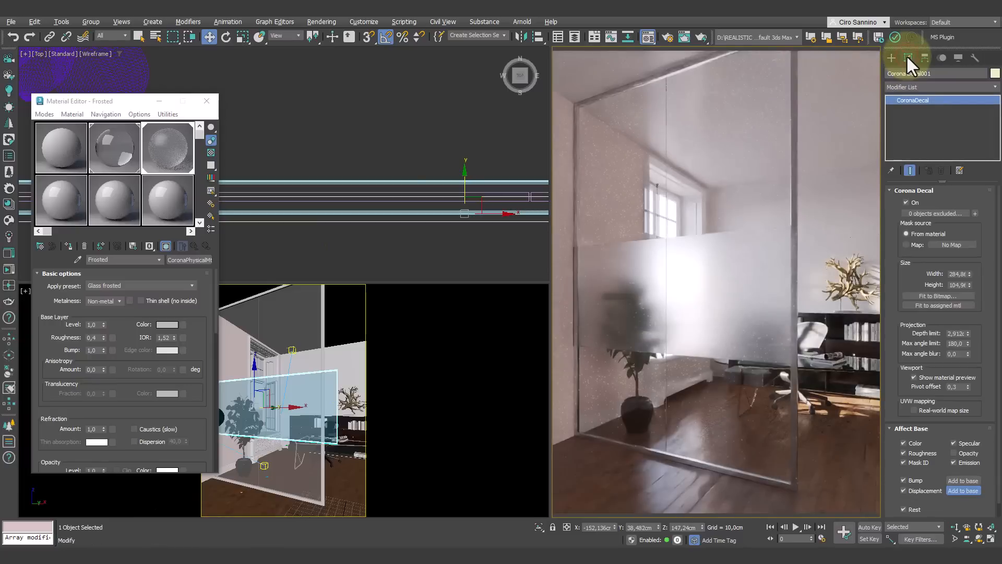
left_click_drag(970, 284, 966, 236)
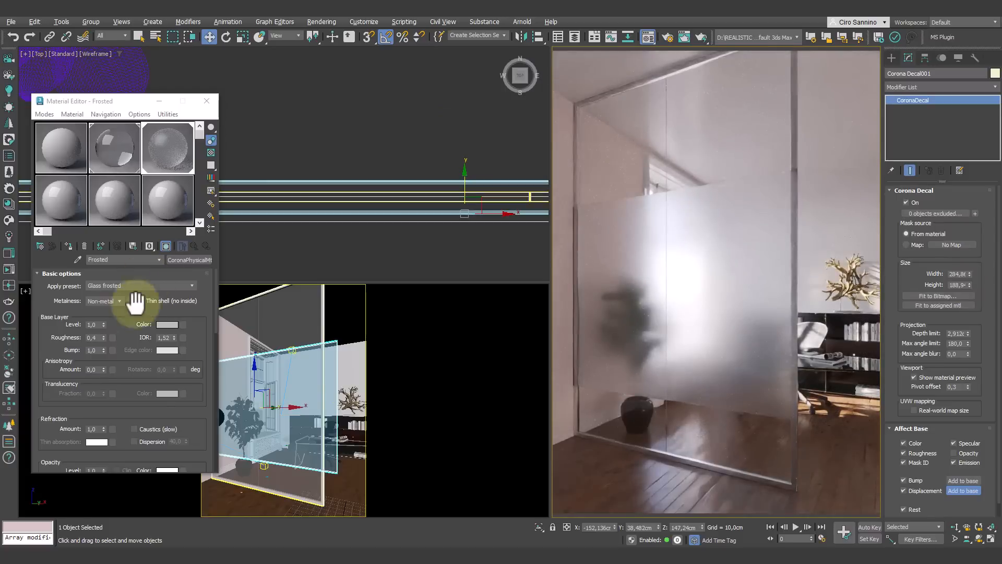
Step: Set the Frosted material's roughness to 0.3 and reposition the decal over the lower part of the glass and across its thickness
double_click(92, 337)
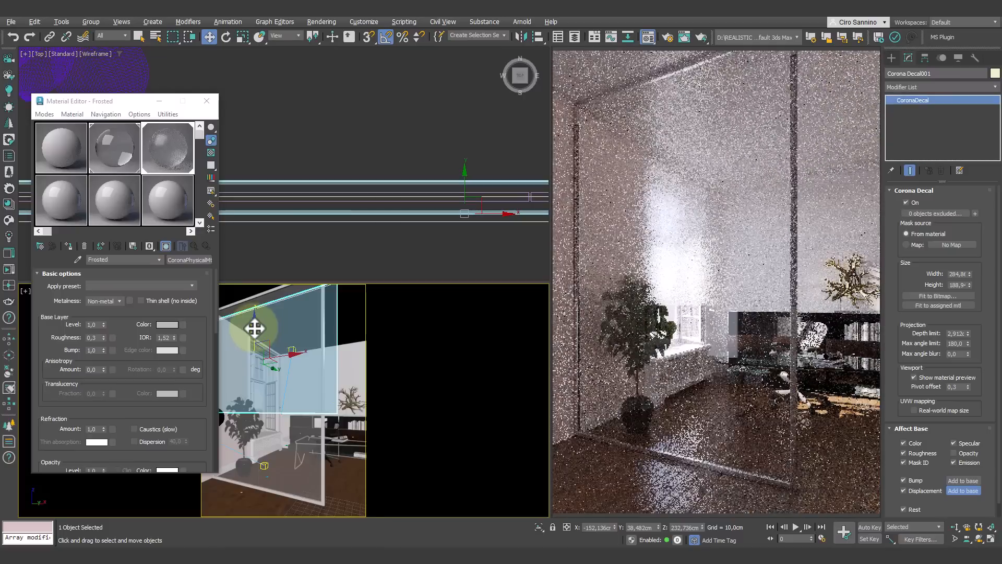
left_click_drag(254, 327, 234, 413)
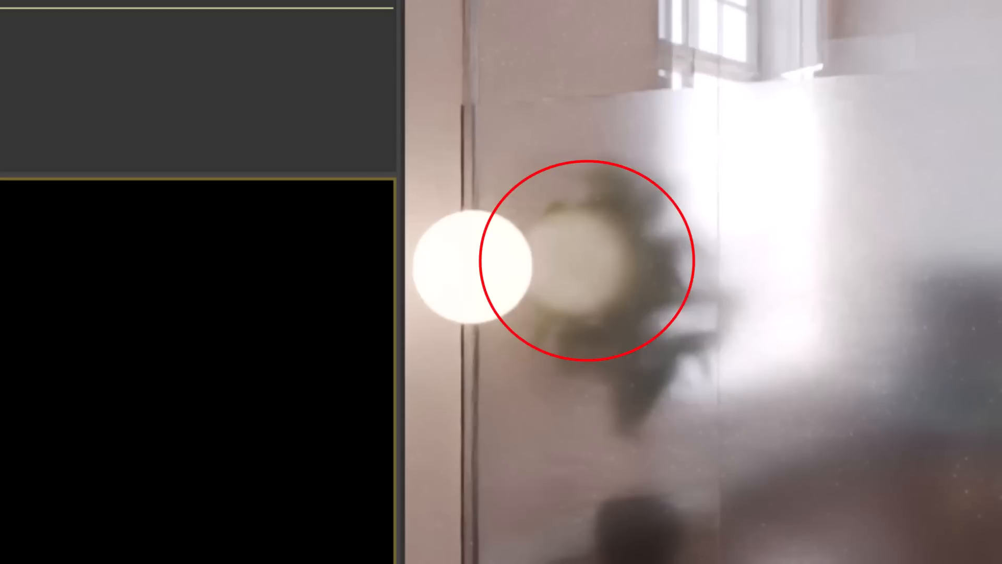
left_click(157, 8)
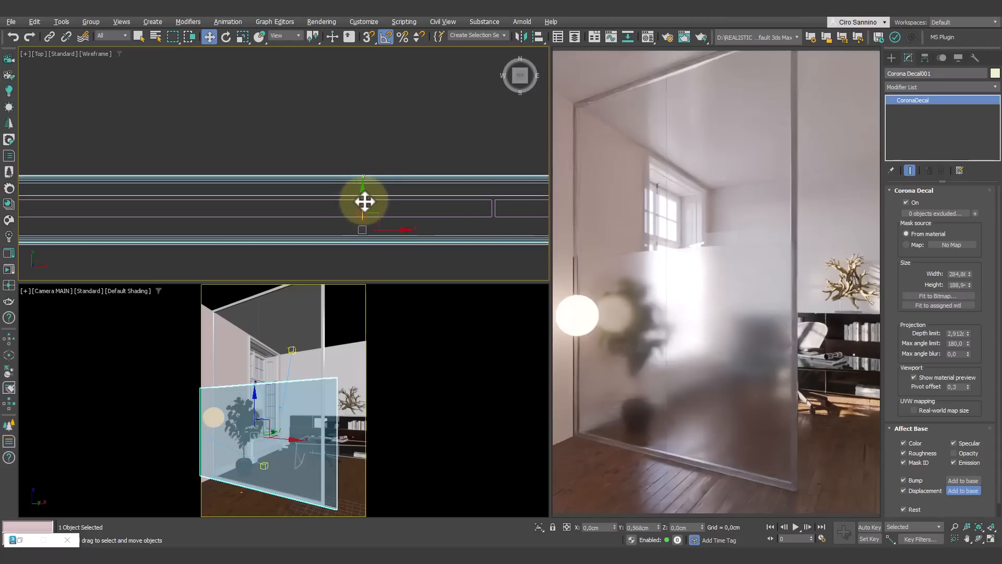
left_click_drag(365, 202, 363, 164)
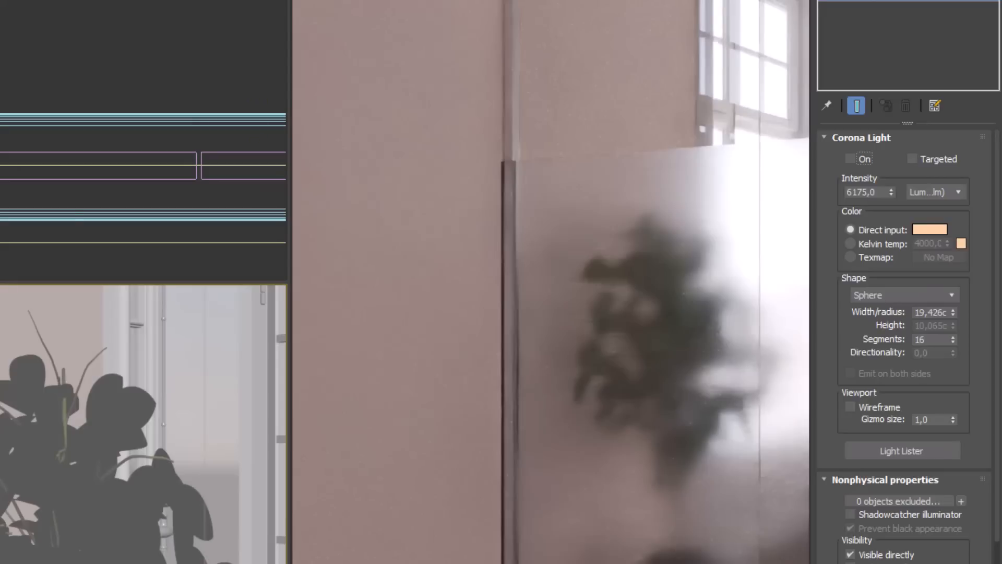
Step: Restrict the frosted decal to the glass object by adding glass to its Include list
left_click(10, 242)
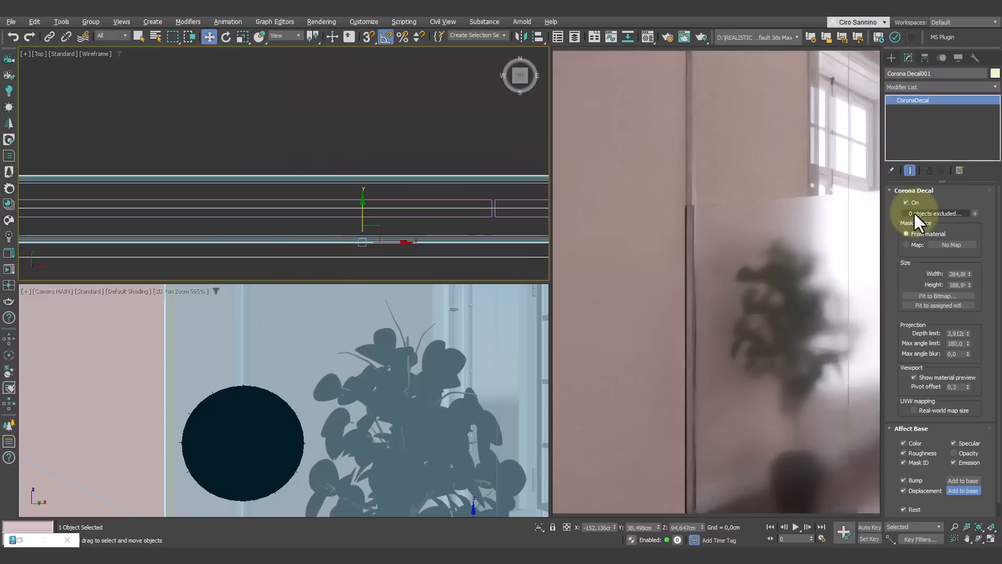
left_click(864, 172)
left_click(516, 169)
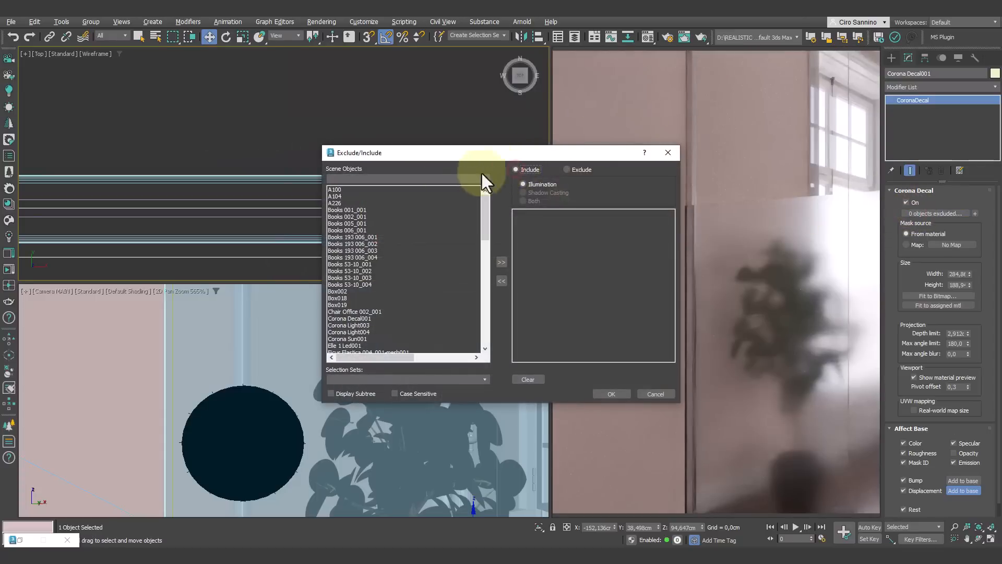
left_click(439, 181)
type("glass")
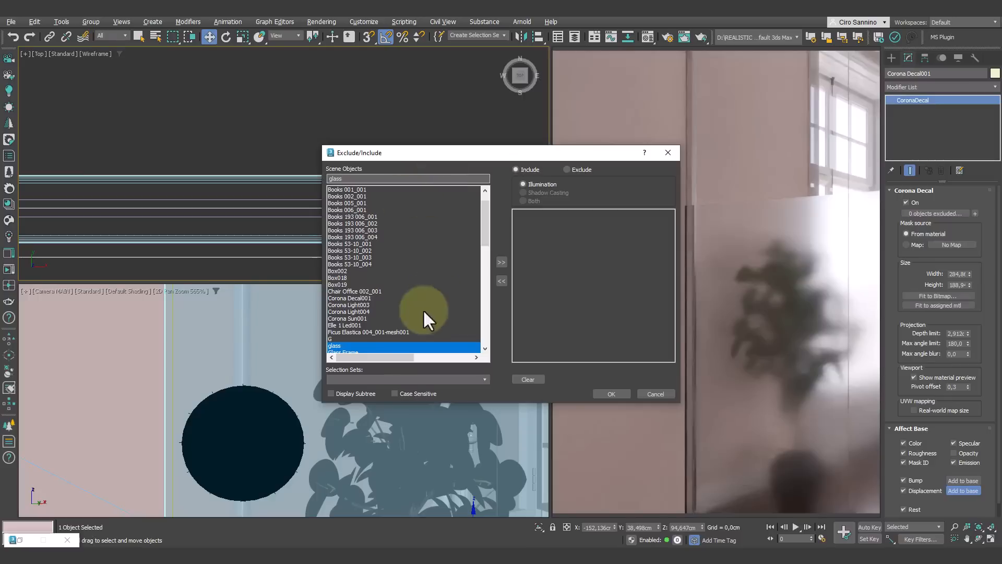
left_click(501, 261)
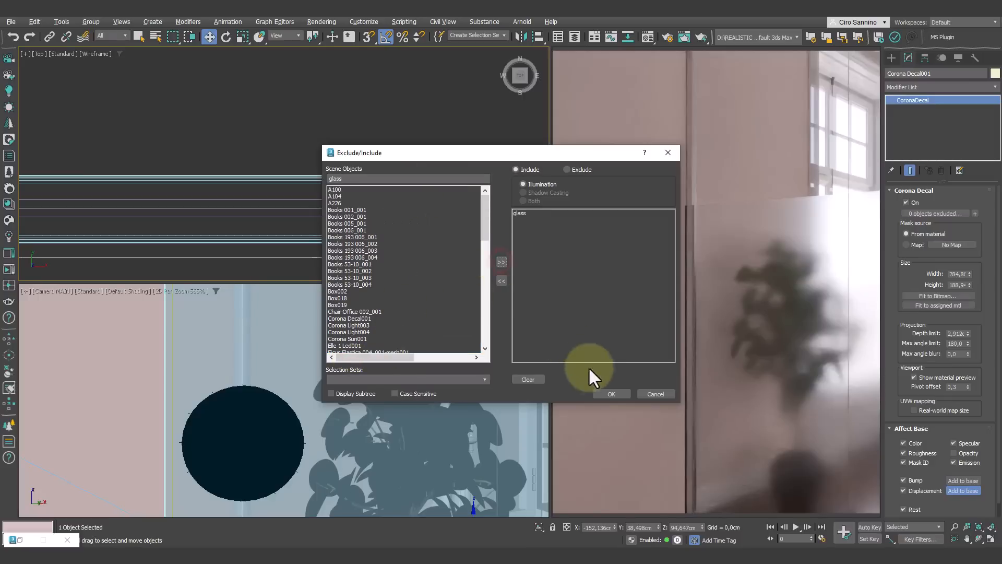
left_click(610, 393)
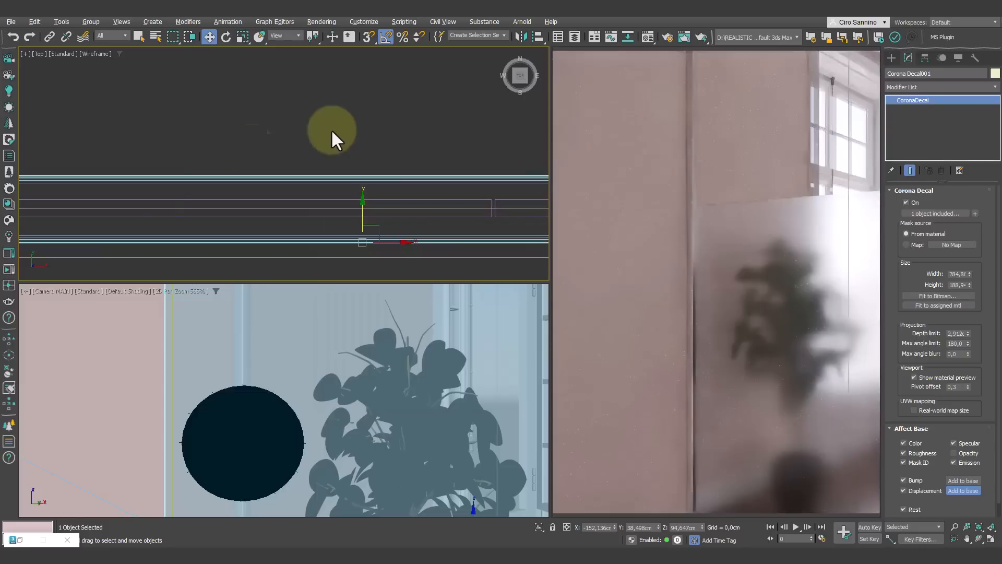
Step: Create a second Corona Decal on the glass, overlapping the frosted decal's upper edge, with width and height of 70 cm
left_click(24, 291)
left_click(59, 436)
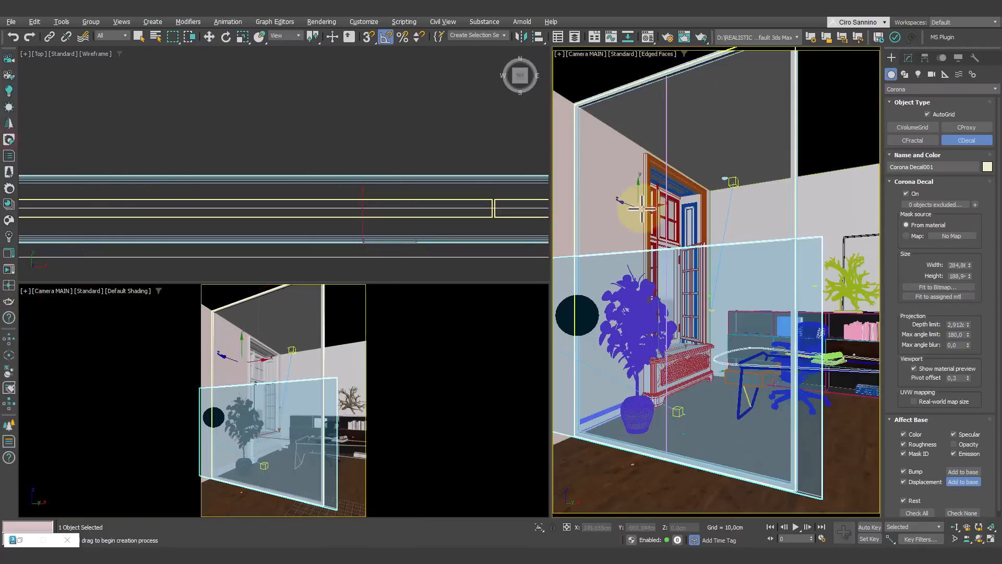
left_click_drag(654, 202, 721, 273)
double_click(954, 324)
double_click(953, 265)
type("70cm")
key("Tab")
type("70")
key("Tab")
left_click_drag(968, 325, 968, 367)
Step: Reduce the second decal's depth limit to 2.71 cm and reposition it on the glass pane
scroll(398, 146, "down", 2)
middle_click_drag(398, 145, 153, 160)
left_click(209, 38)
left_click(908, 58)
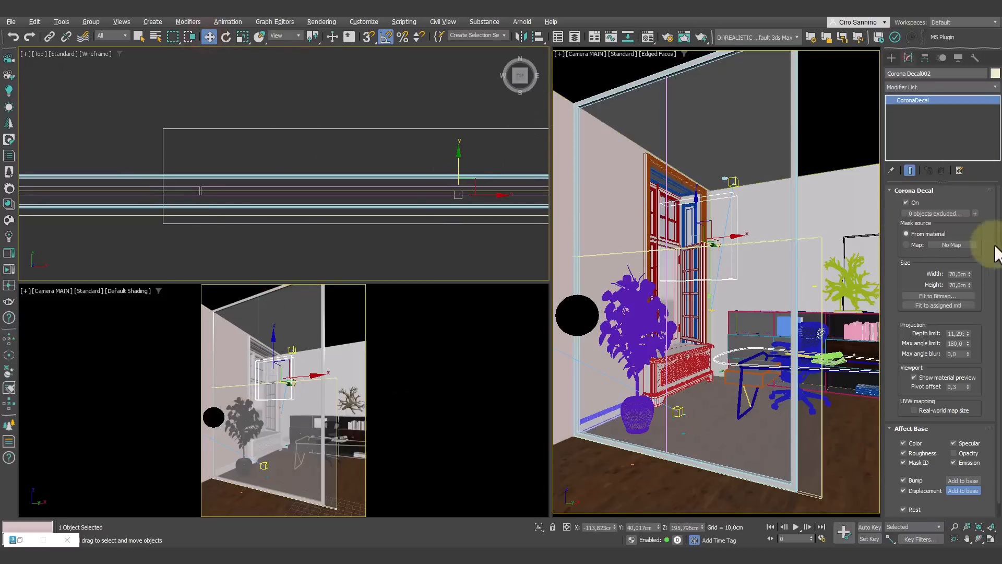
left_click_drag(969, 333, 968, 387)
left_click_drag(460, 169, 460, 180)
left_click_drag(710, 224, 719, 232)
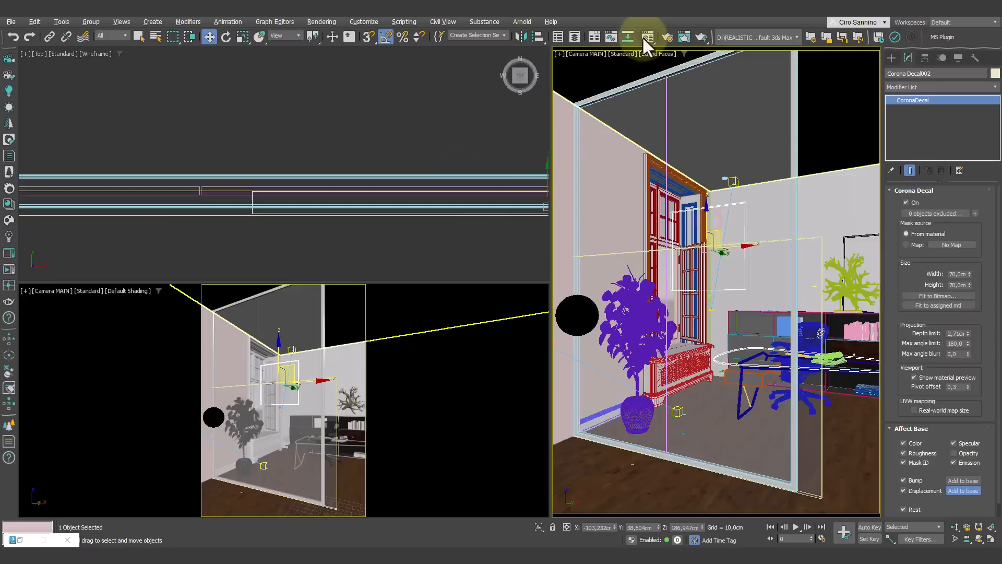
Step: Create a CoronaPhysicalMtl named Logo in an empty material slot and apply the Gold yellow preset
left_click(648, 38)
left_click(73, 192)
left_click(188, 259)
left_click(274, 287)
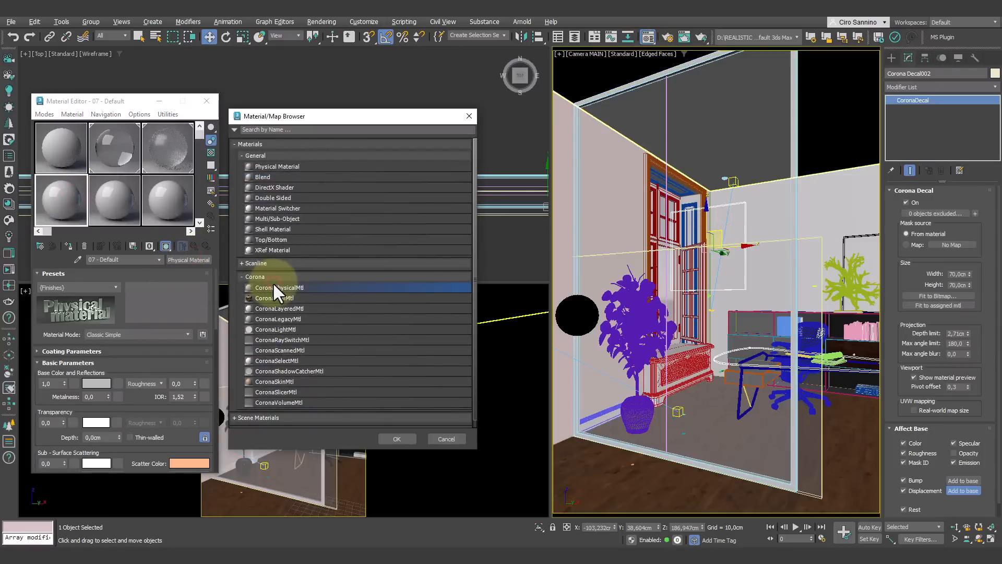
double_click(272, 286)
left_click_drag(124, 260, 58, 257)
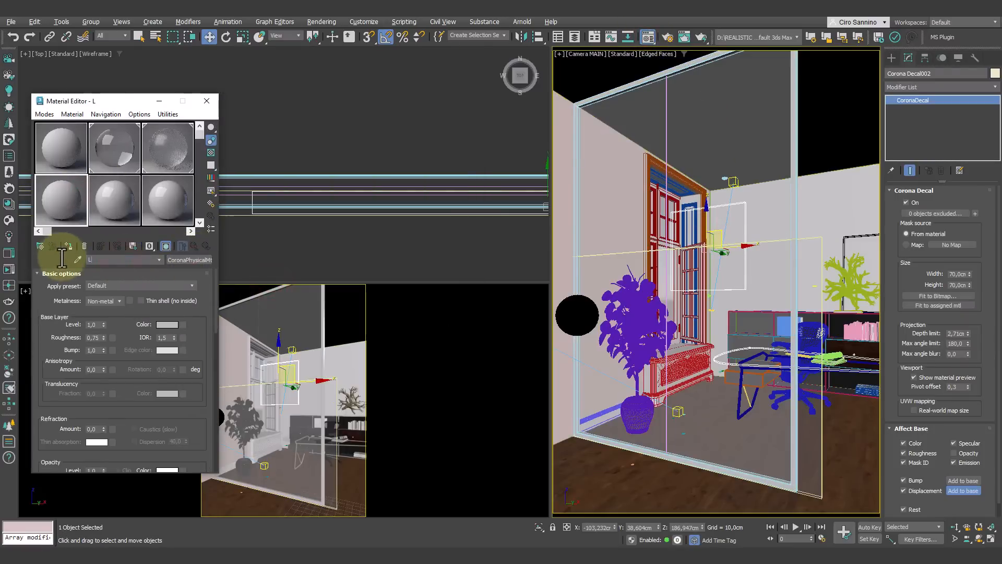
left_click(167, 285)
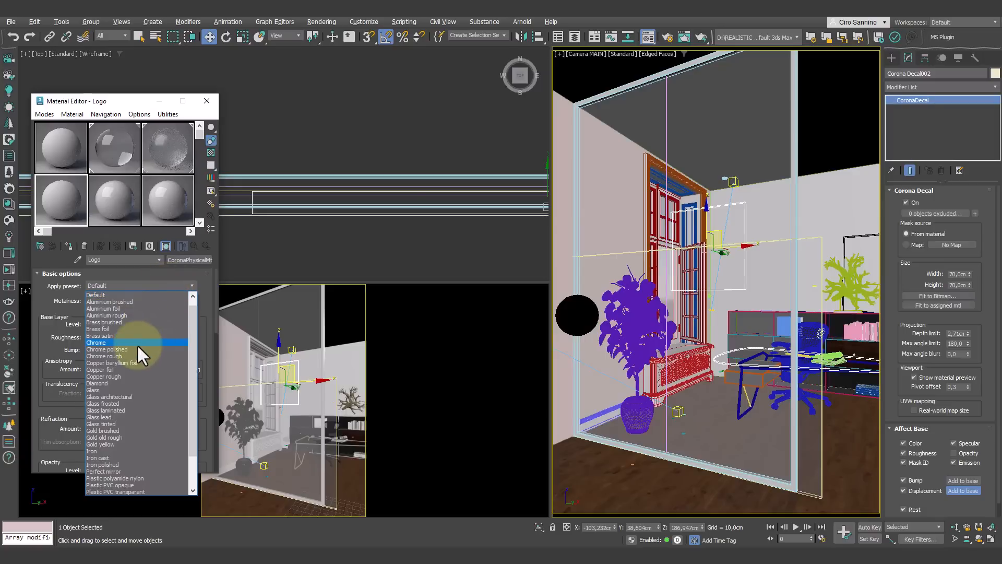
left_click(109, 443)
Step: Load Logo-Realistic-Interiors-2022-monogram-white.png as a CoronaBitmap in the Logo material's opacity color and assign the material to the 70 cm decal
left_click_drag(192, 353, 192, 251)
left_click(182, 368)
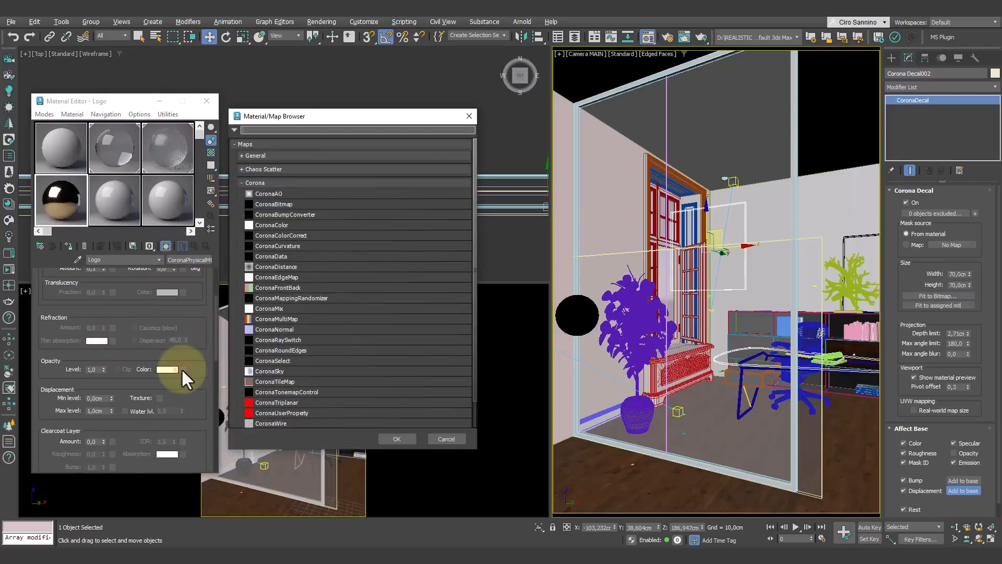
double_click(273, 205)
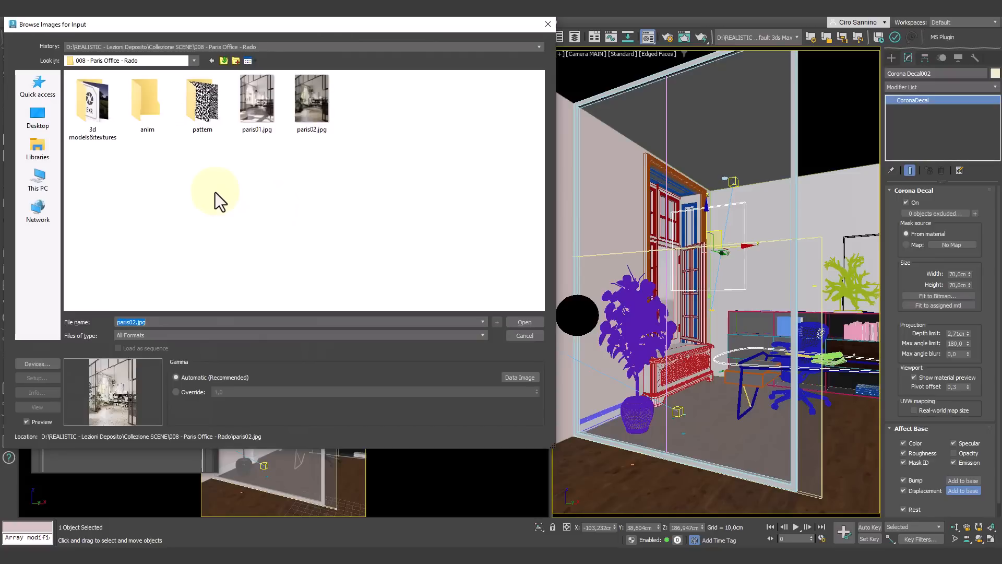
double_click(197, 102)
left_click(155, 109)
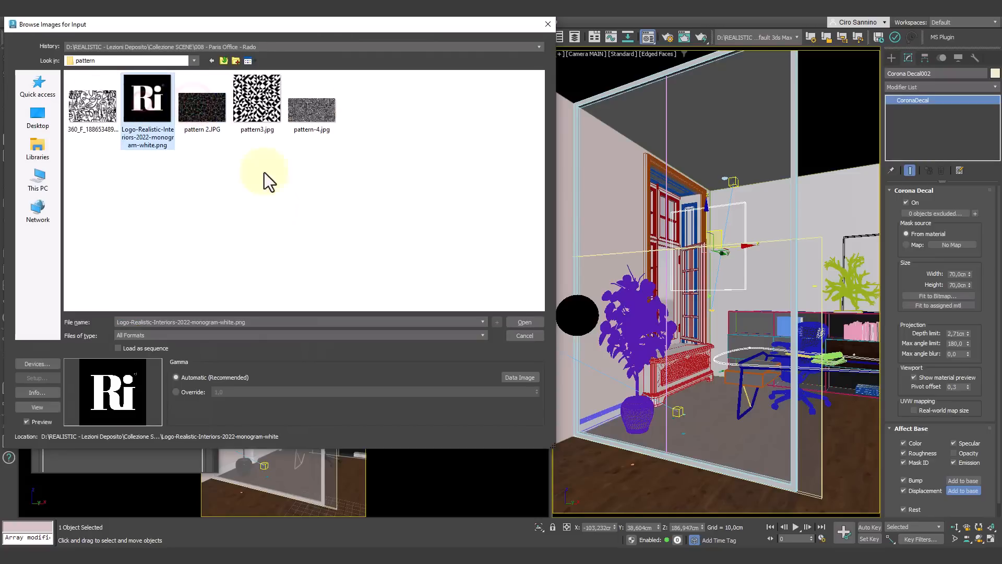
left_click(519, 321)
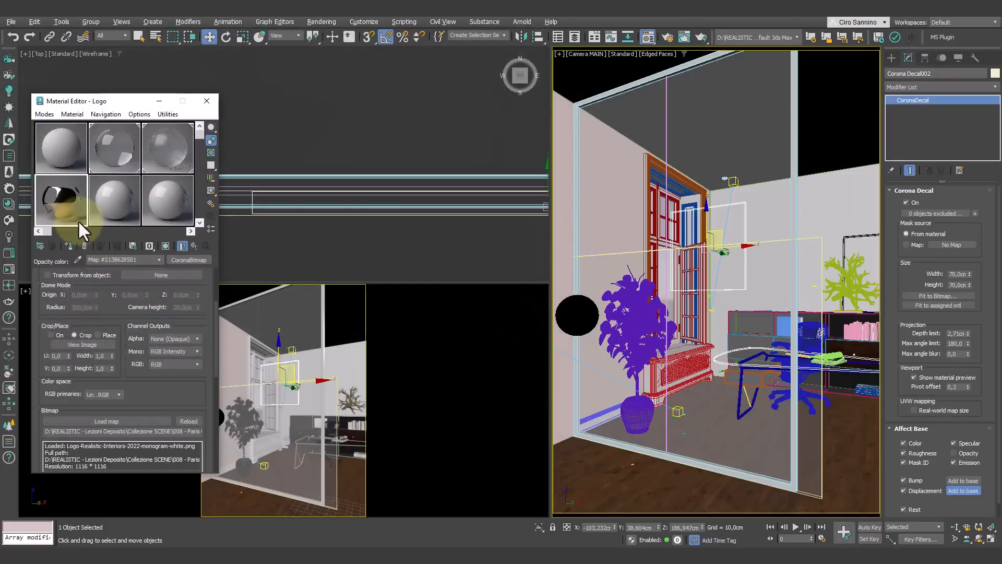
left_click(68, 246)
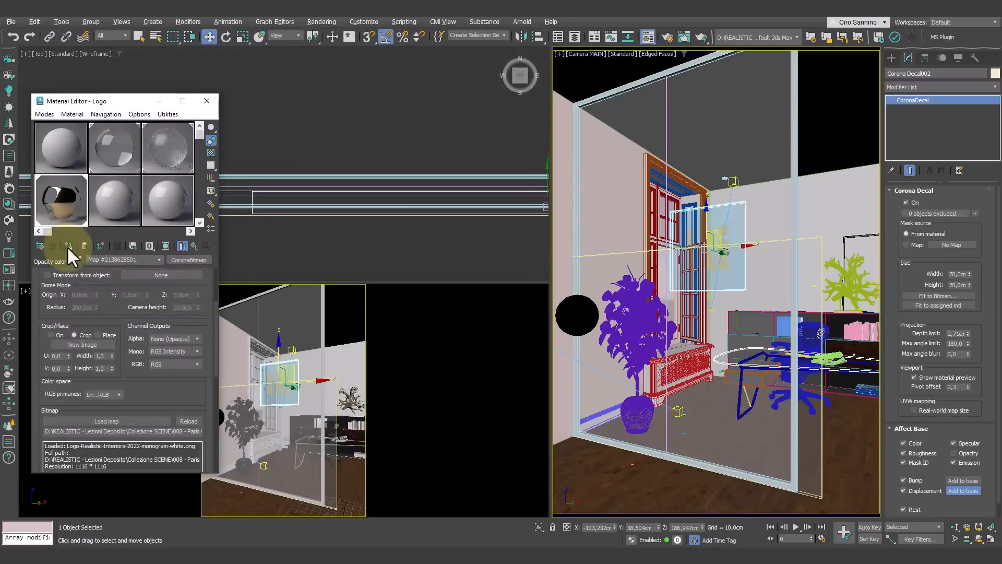
Step: Shift the logo decal slightly across the glass thickness in the top view and start interactive rendering of the camera view
scroll(470, 233, "up", 2)
middle_click_drag(469, 233, 281, 246)
left_click_drag(390, 184, 389, 180)
right_click(631, 191)
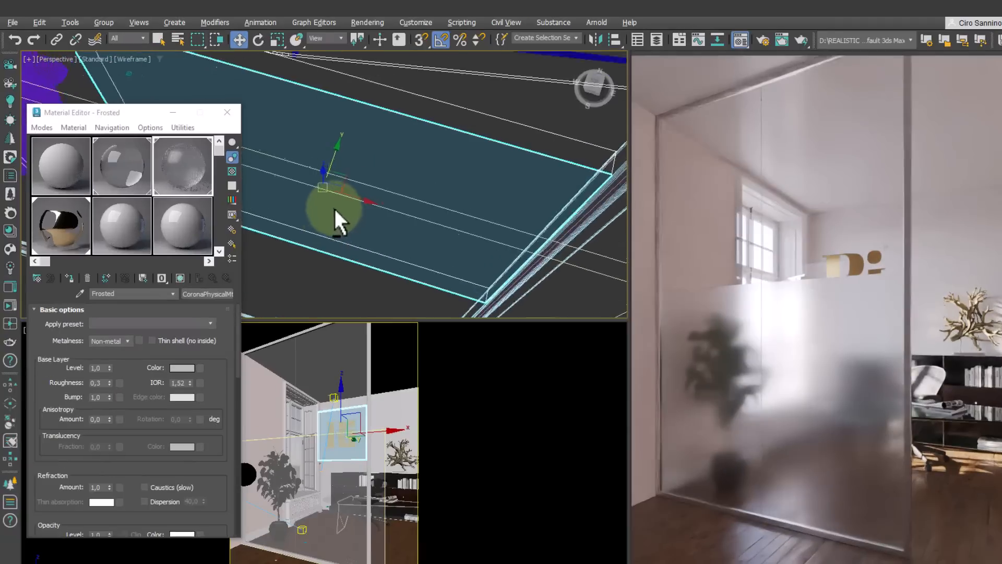
Step: Select the large frosted decal in a shaded perspective view and assign the 09 - Default material to it
mouse_move(333, 206)
middle_mouse_down("alt")
mouse_move(327, 179)
mouse_move(443, 179)
mouse_move(449, 203)
middle_mouse_up("alt")
key("p")
key("F3")
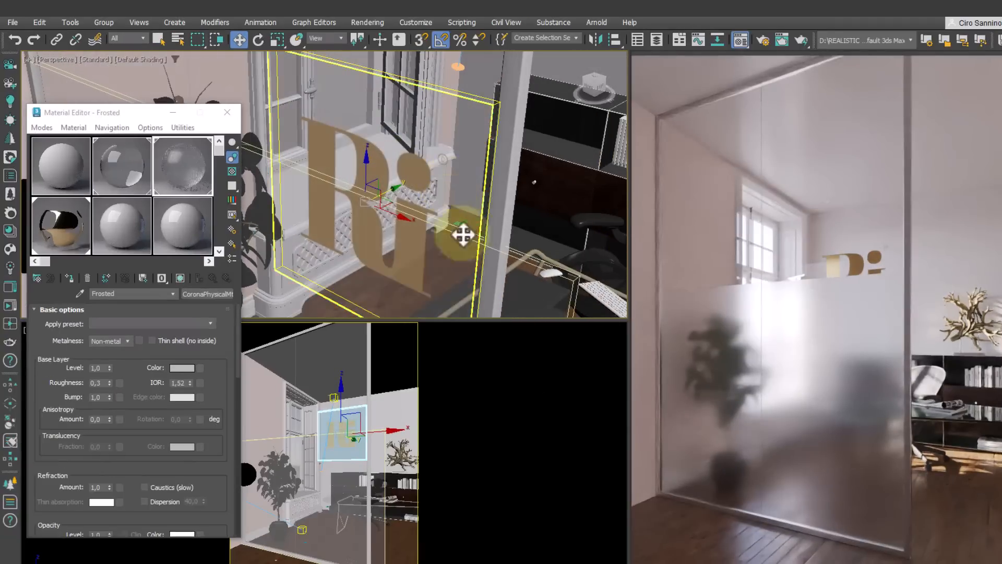
left_click(521, 258)
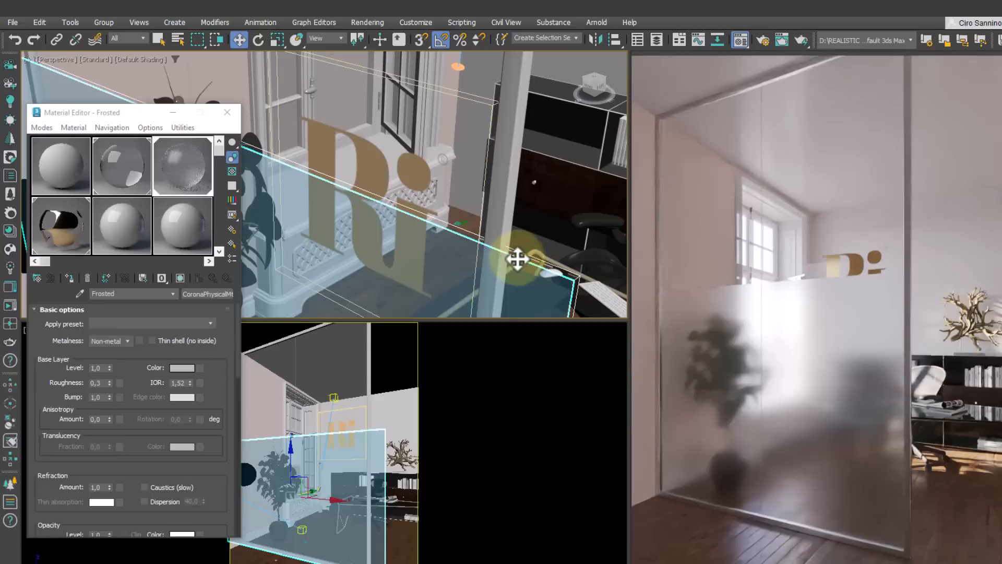
left_click(183, 226)
left_click(69, 278)
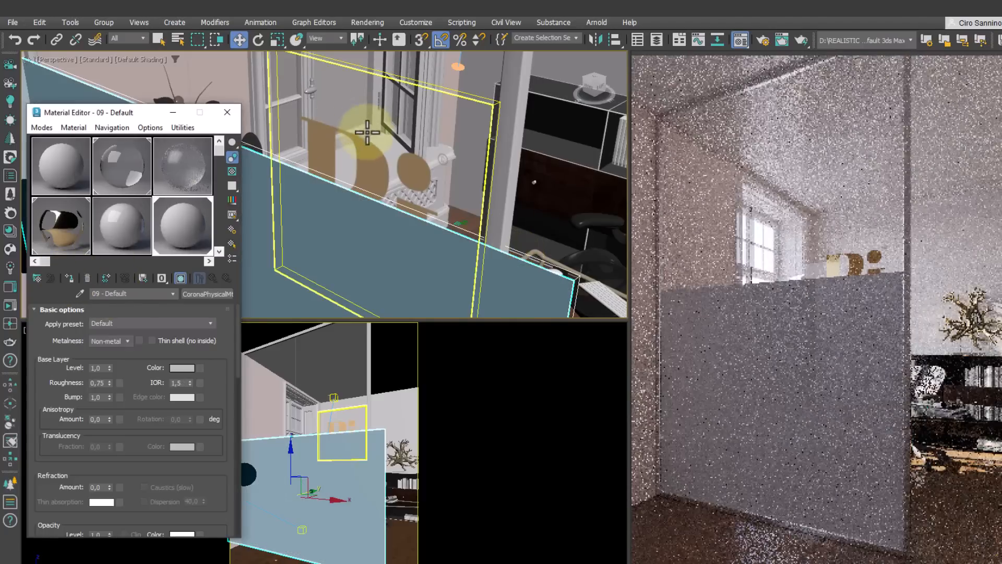
Step: Nudge the logo decal so the whole logo overlays the large decal, and reassign the Frosted material to the large decal
left_click(383, 170)
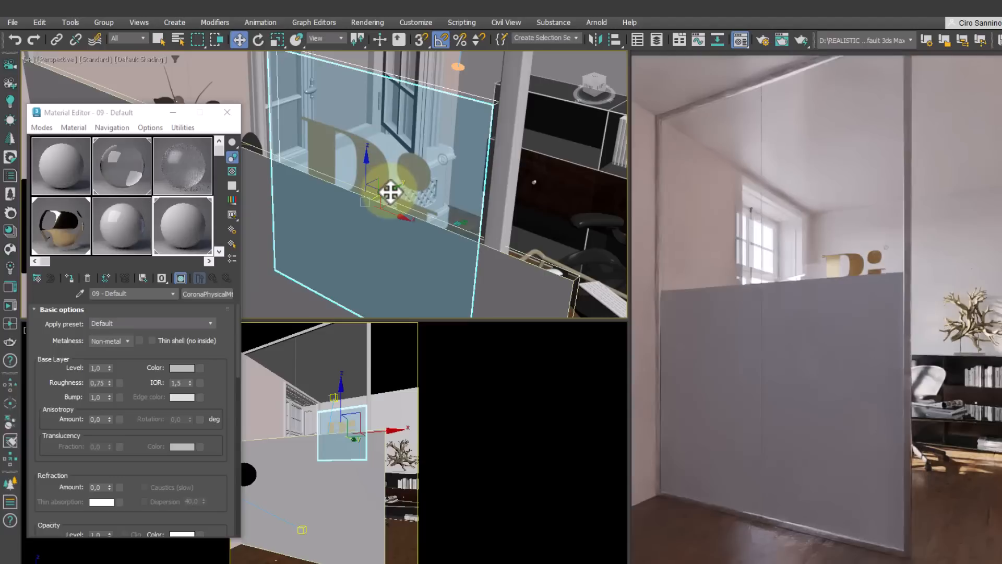
left_click_drag(390, 192, 390, 193)
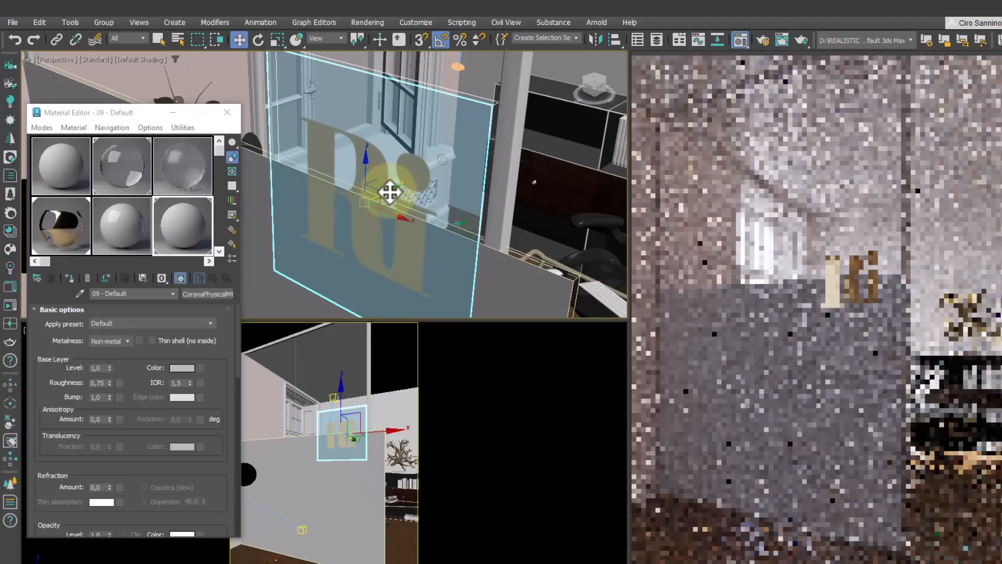
left_click(198, 170)
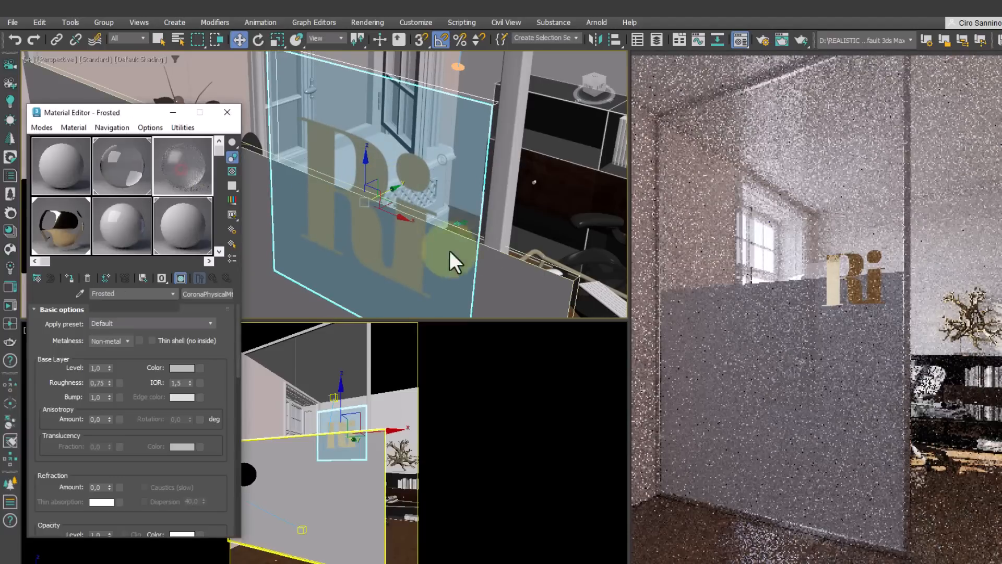
left_click(523, 261)
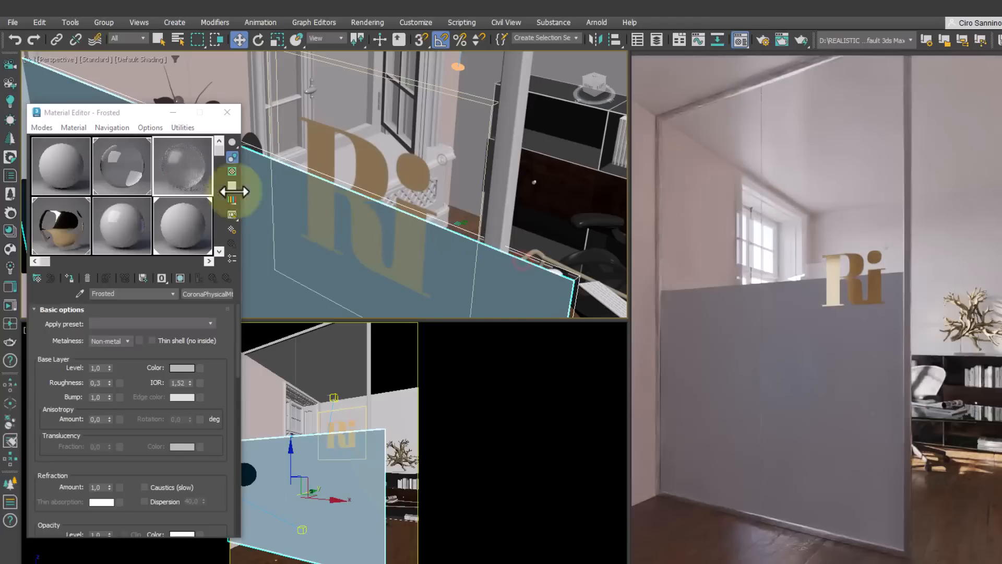
left_click(69, 278)
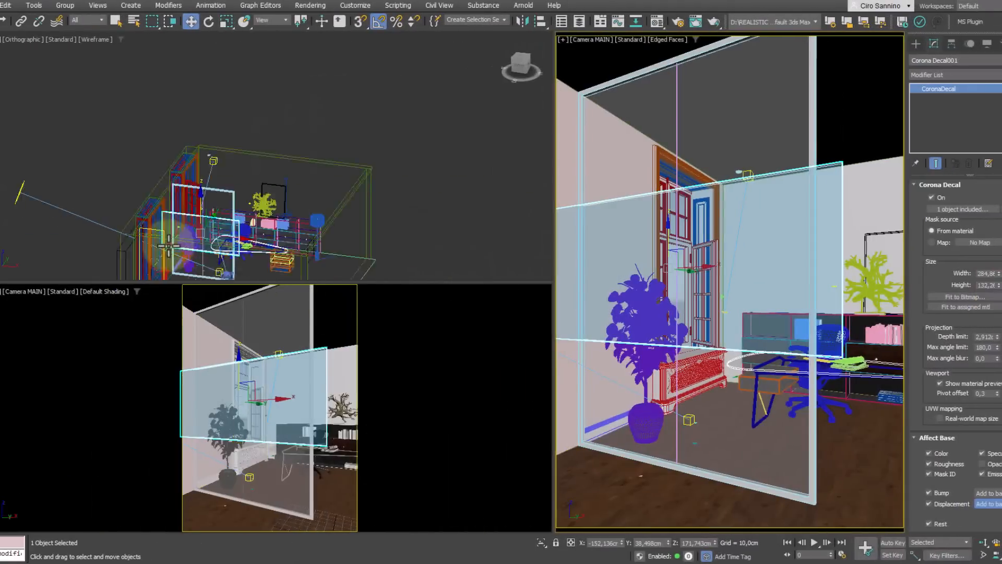
Step: Clone the wide Corona decal upward along the glass partition and reduce the height to a strip of about 18.5 cm
scroll(331, 243, "up", 3)
key("alt+w")
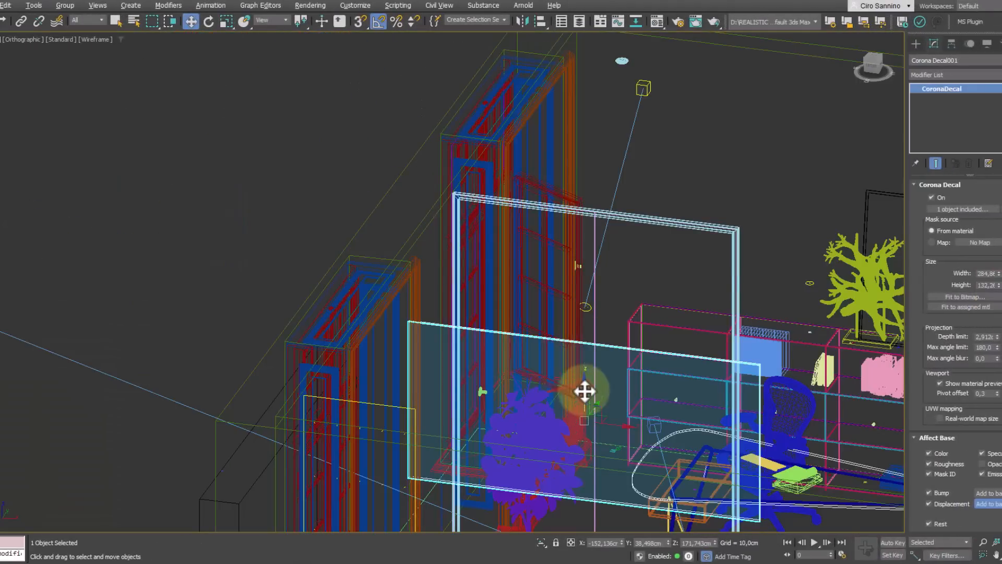
left_click_drag(581, 394, 524, 292, "shift")
key("Return")
left_click_drag(999, 286, 999, 336)
Step: Move the strip decal up the glass, clone the top strip upward as one instance, and activate the camera view
scroll(436, 190, "up", 5)
left_click_drag(437, 190, 447, 181)
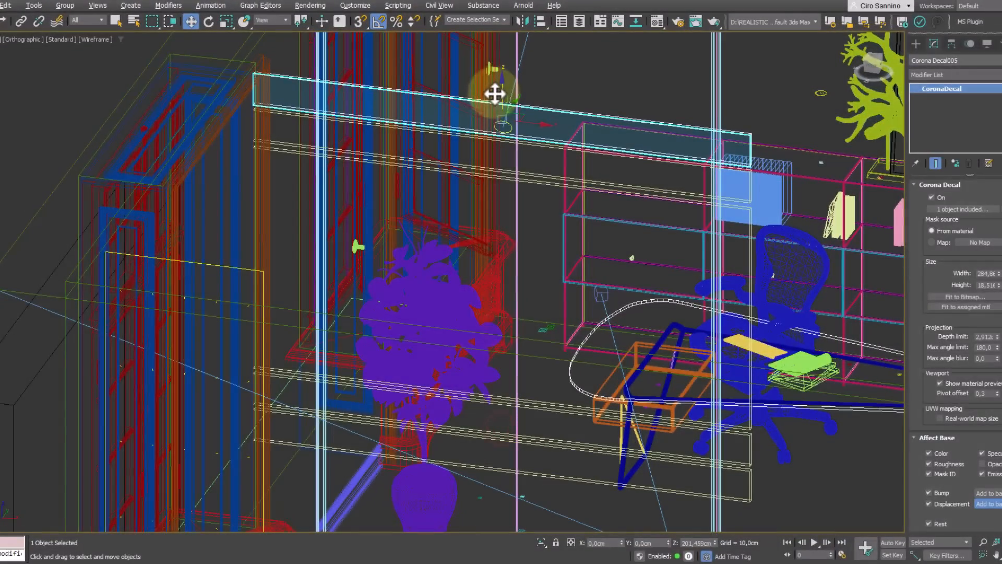
left_click_drag(494, 92, 496, 97, "shift")
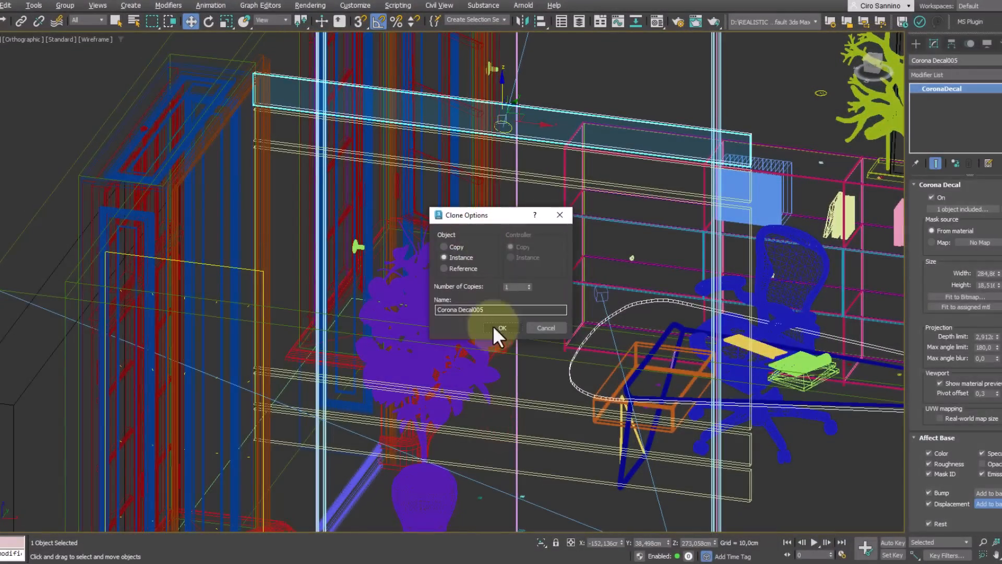
left_click(496, 329)
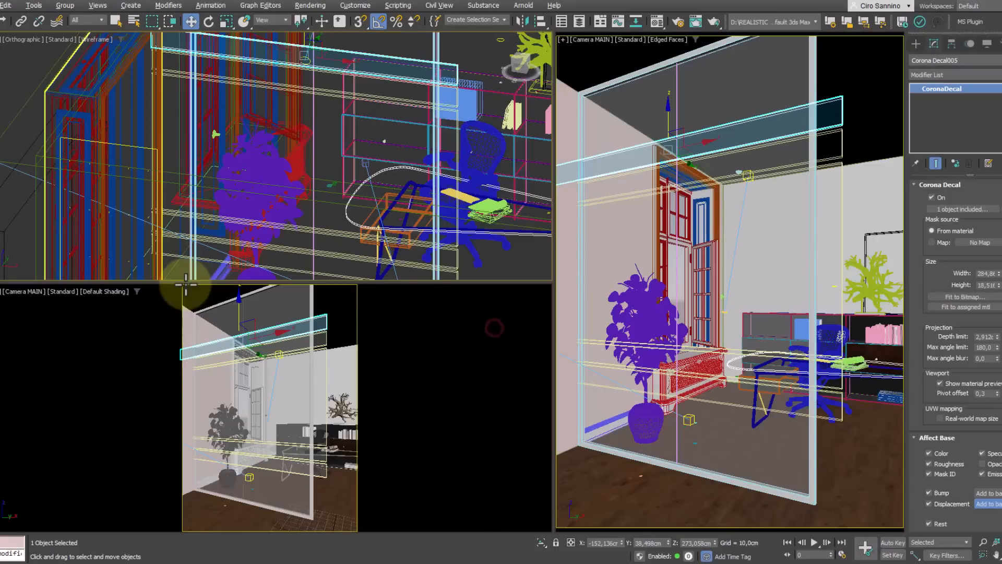
right_click(877, 244)
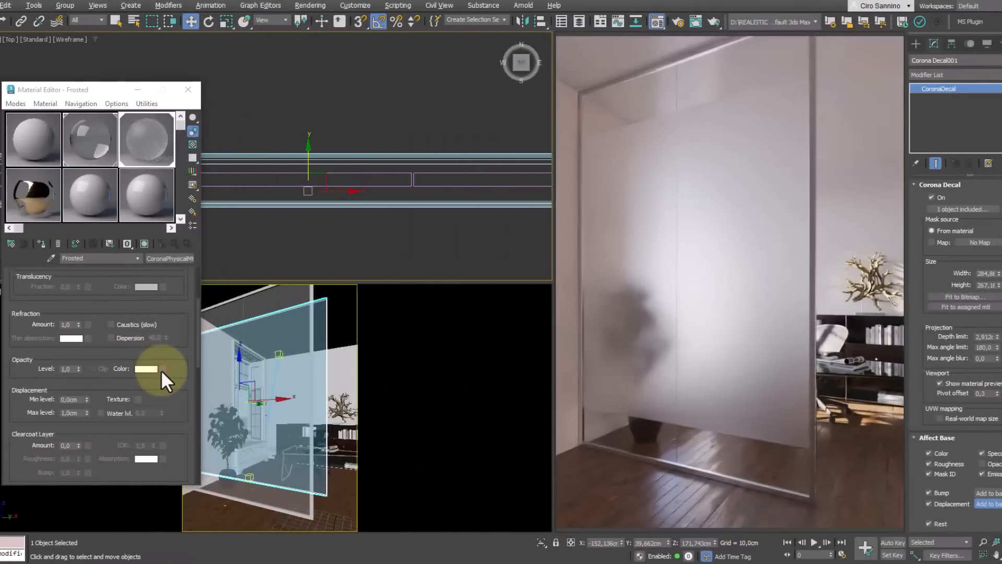
Step: Add a Checker map to the Frosted material's opacity color with U and V tiling set to 5
left_click(162, 369)
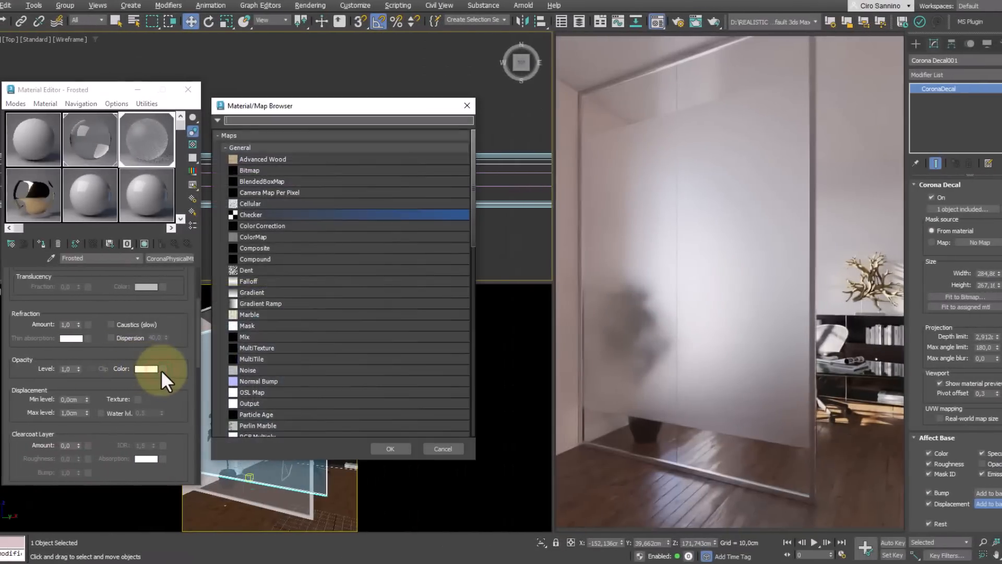
double_click(261, 214)
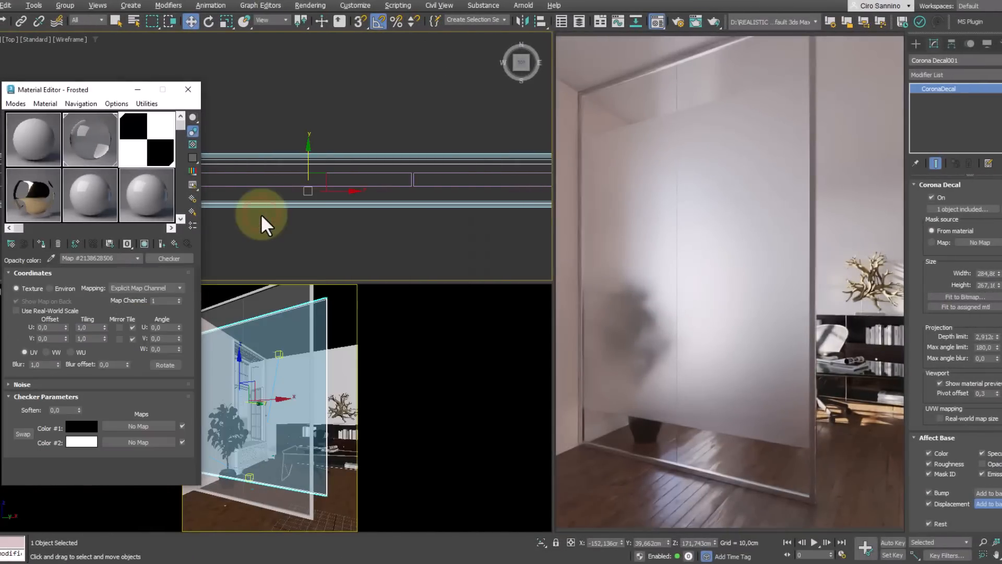
left_click_drag(89, 329, 29, 327)
type("5")
key("Tab")
type("5")
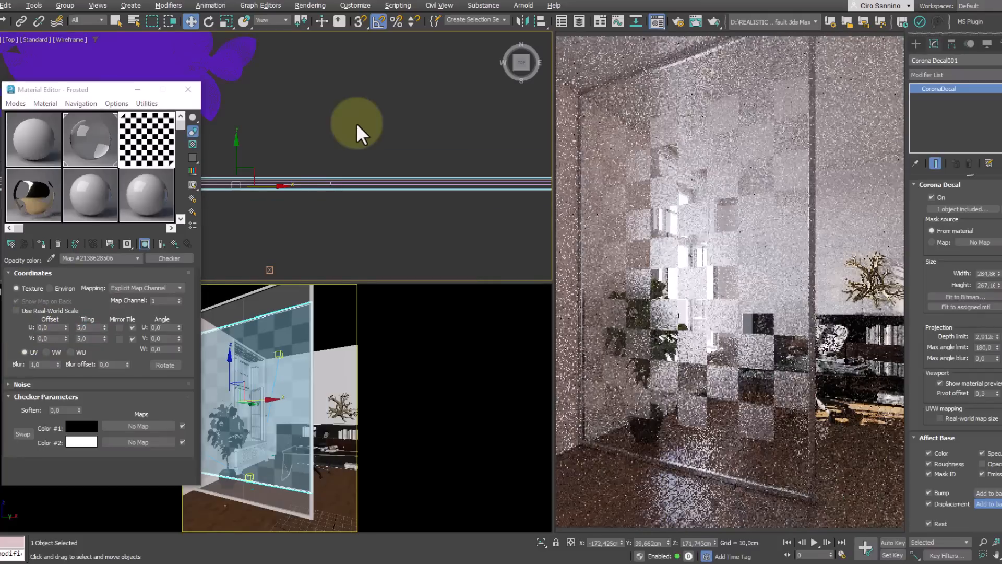